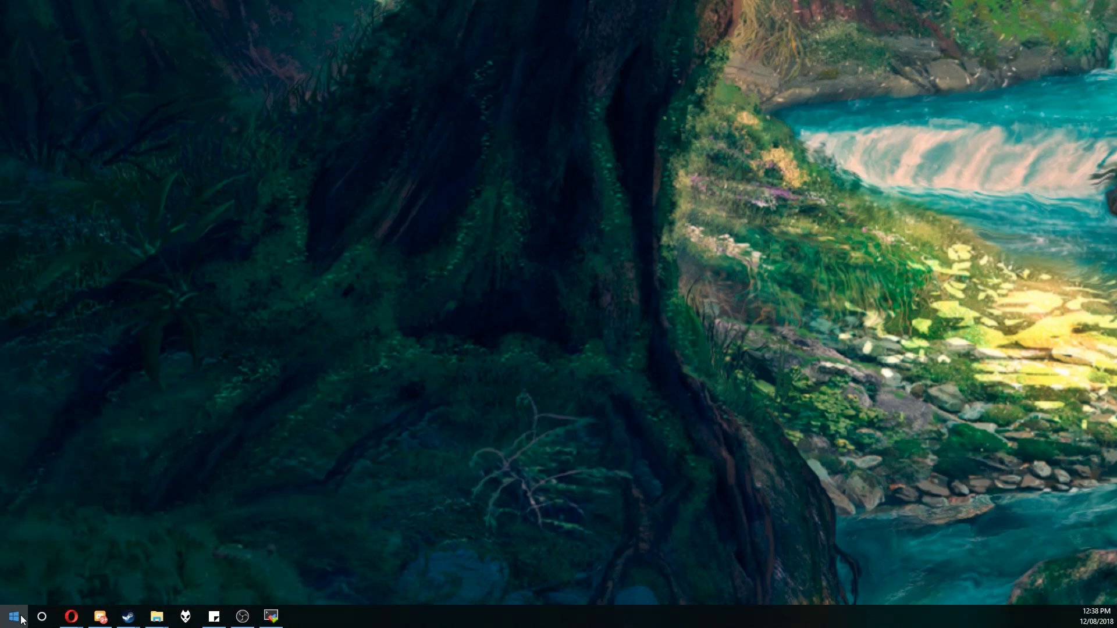
Step: Open Command Prompt from a Start search for 'cmd'
text(cmd)
key(Return)
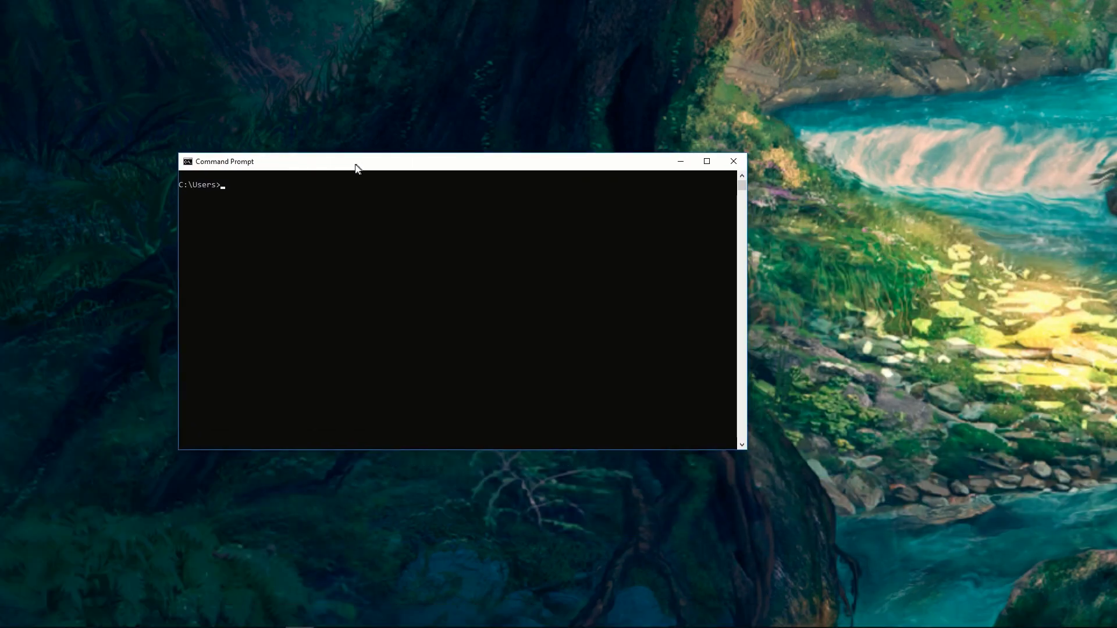
drag(356, 167, 327, 180)
click(300, 264)
Step: Run ipconfig and highlight the default gateway 10.0.0.138 and IPv4 address 10.0.0.39
text(ipc)
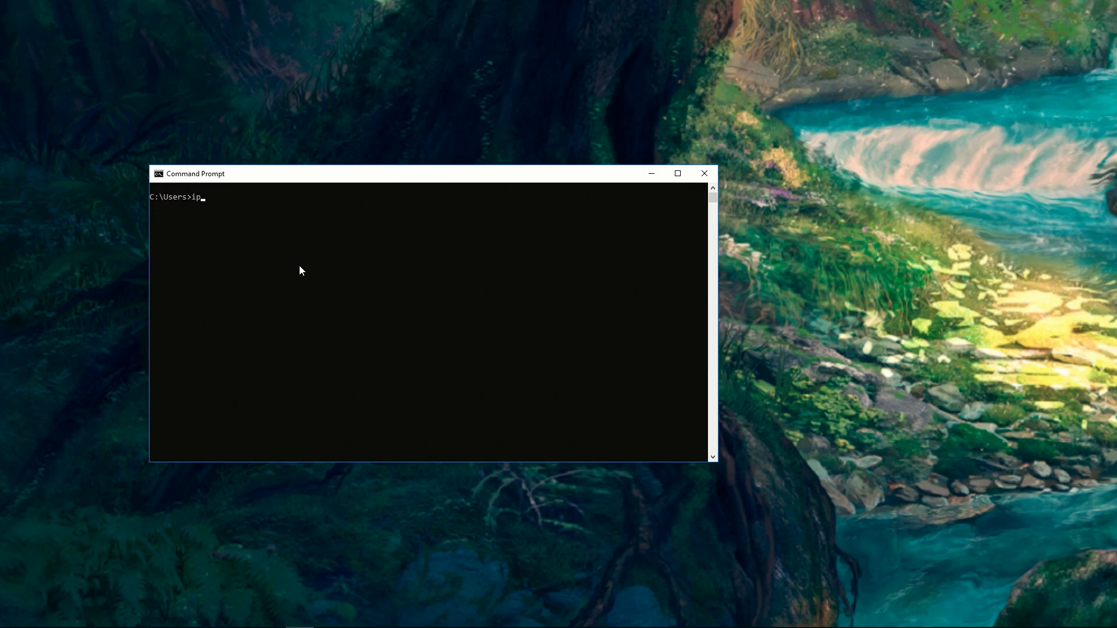
text(onfig)
key(Return)
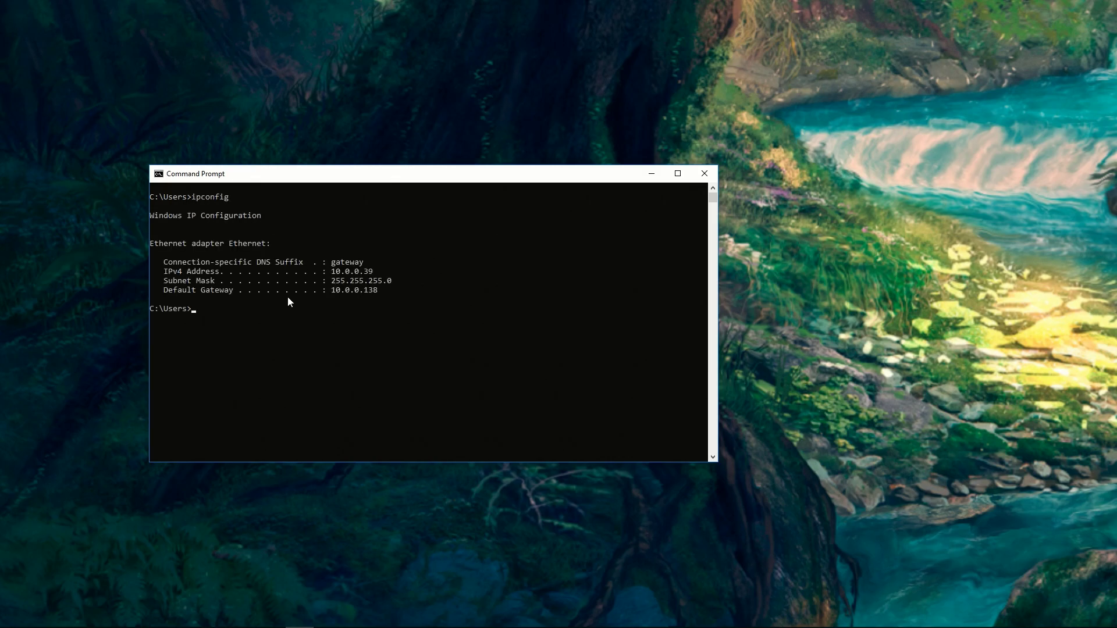
drag(164, 291, 387, 291)
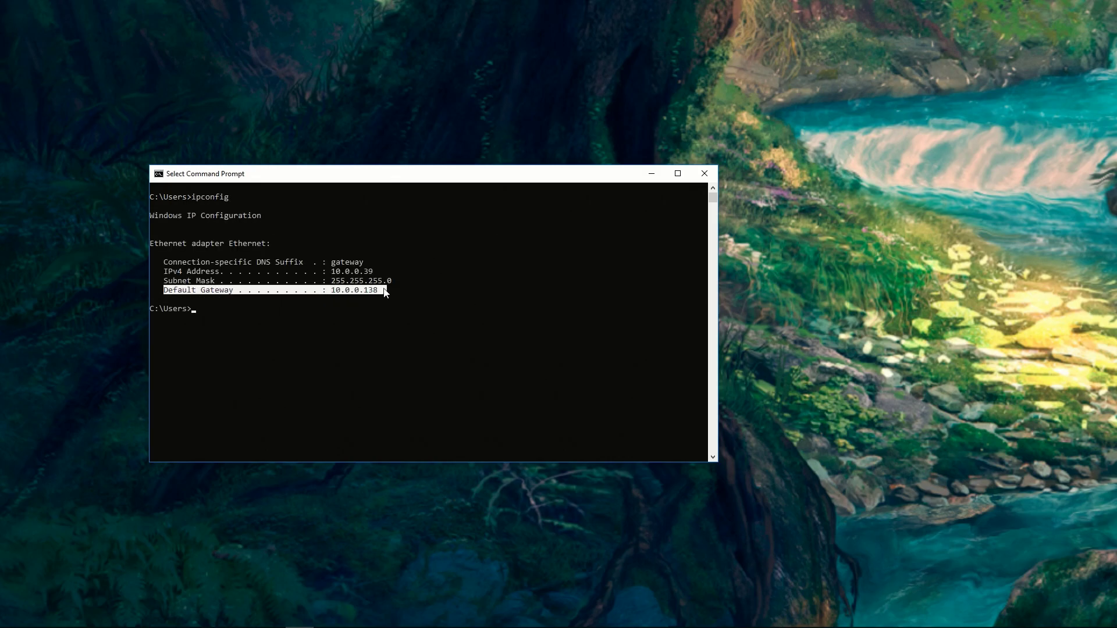
drag(165, 271, 379, 274)
click(356, 329)
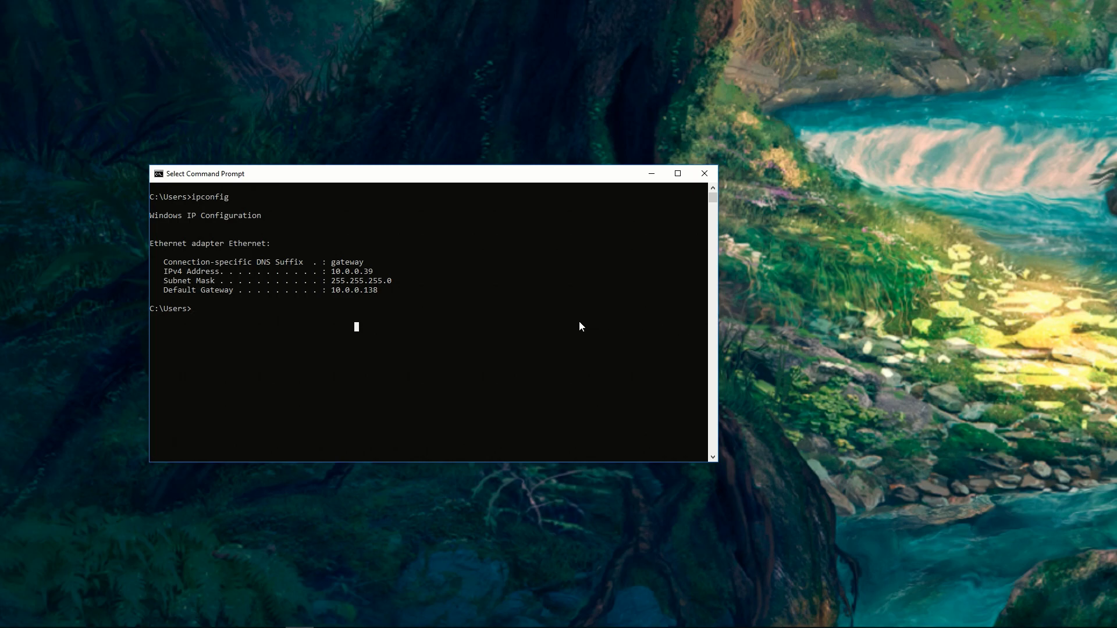
Step: Run 'ip route' in MobaXterm to confirm server address 10.0.0.95 via gateway 10.0.0.138, then minimize it
key(alt+Tab)
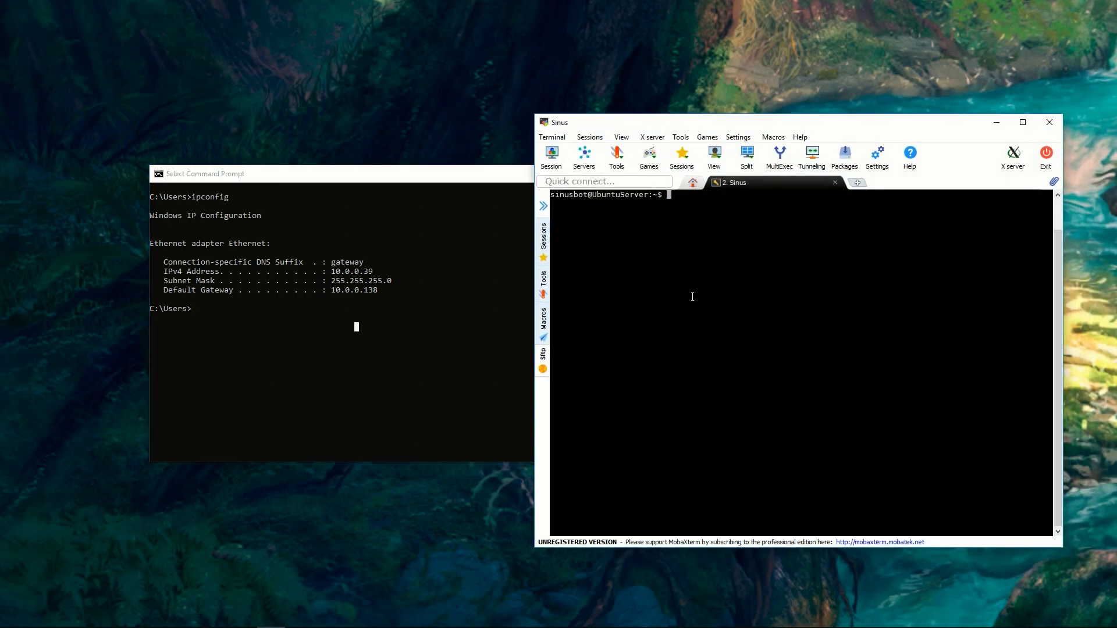
text(ip route)
key(Return)
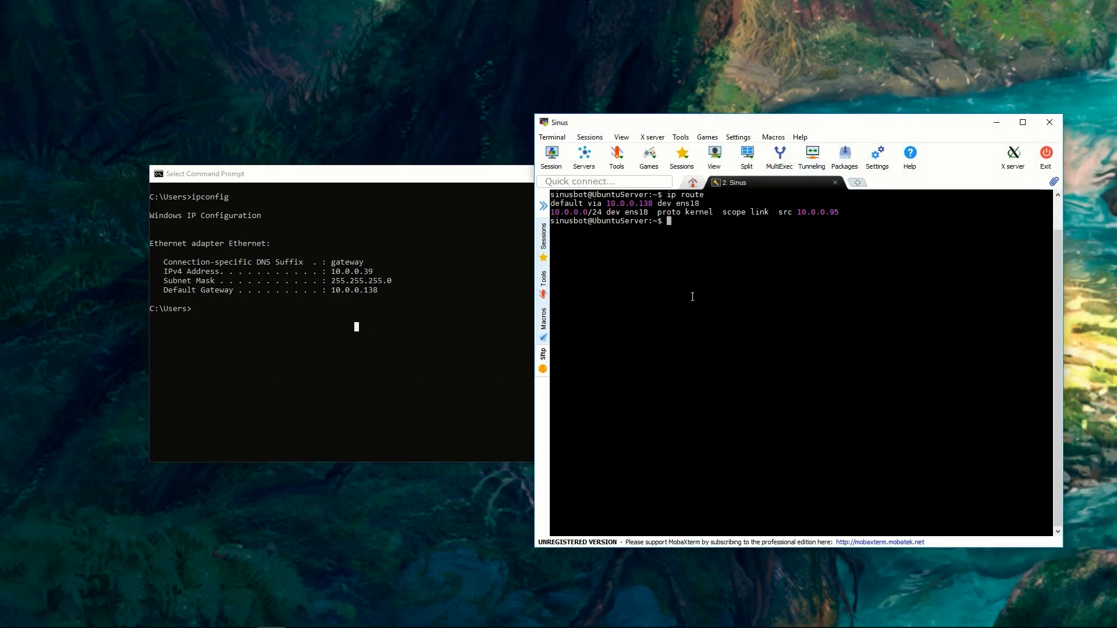
drag(782, 219, 843, 213)
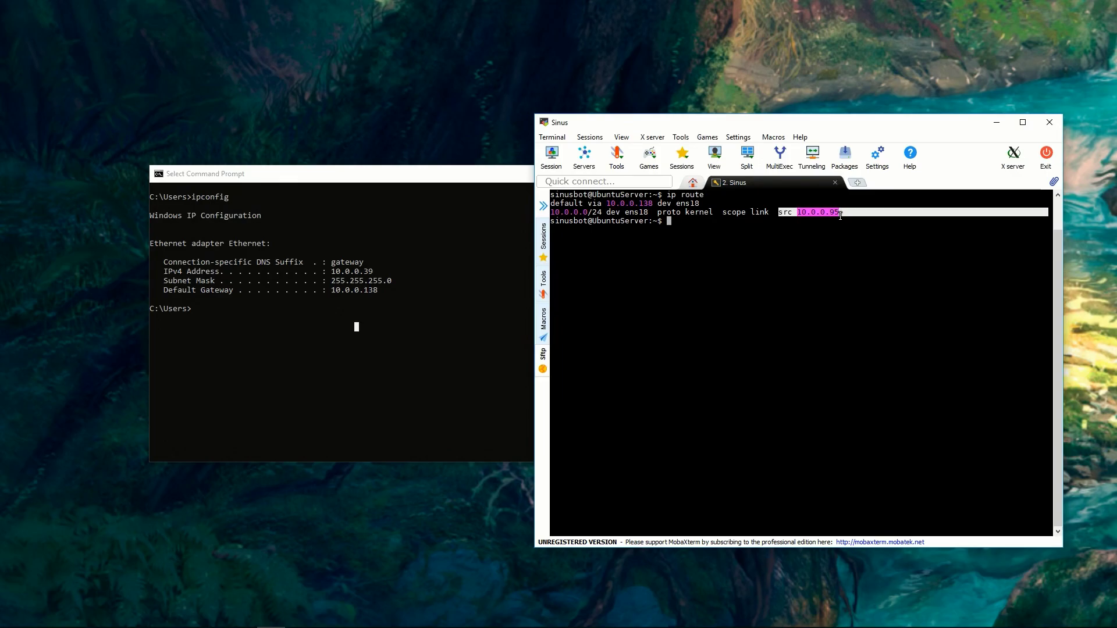
click(807, 214)
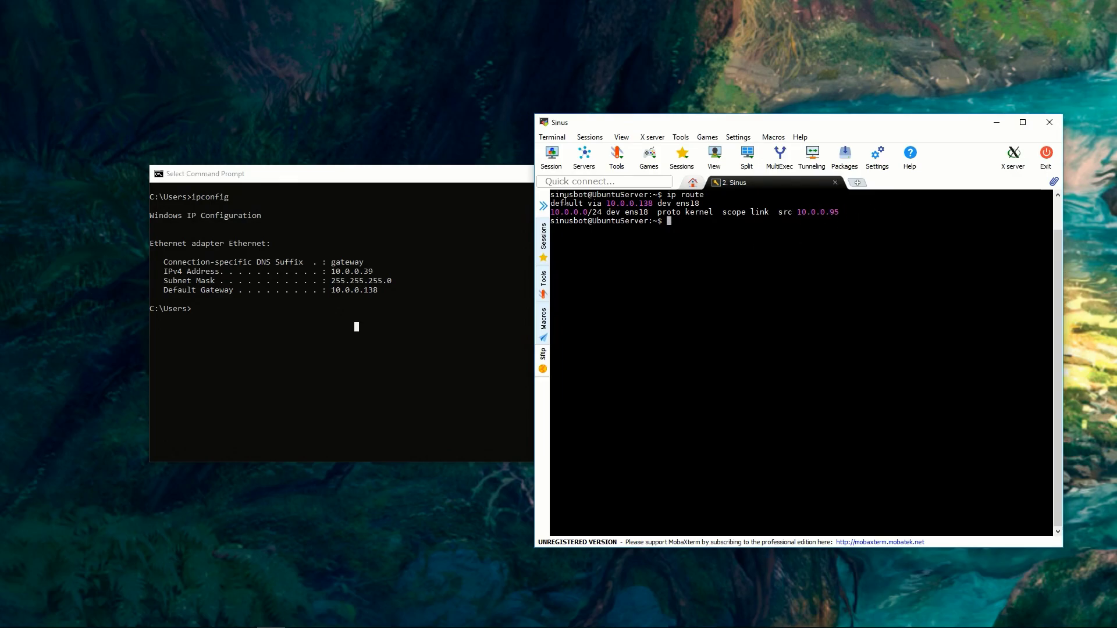
drag(551, 203, 664, 203)
click(701, 252)
click(998, 127)
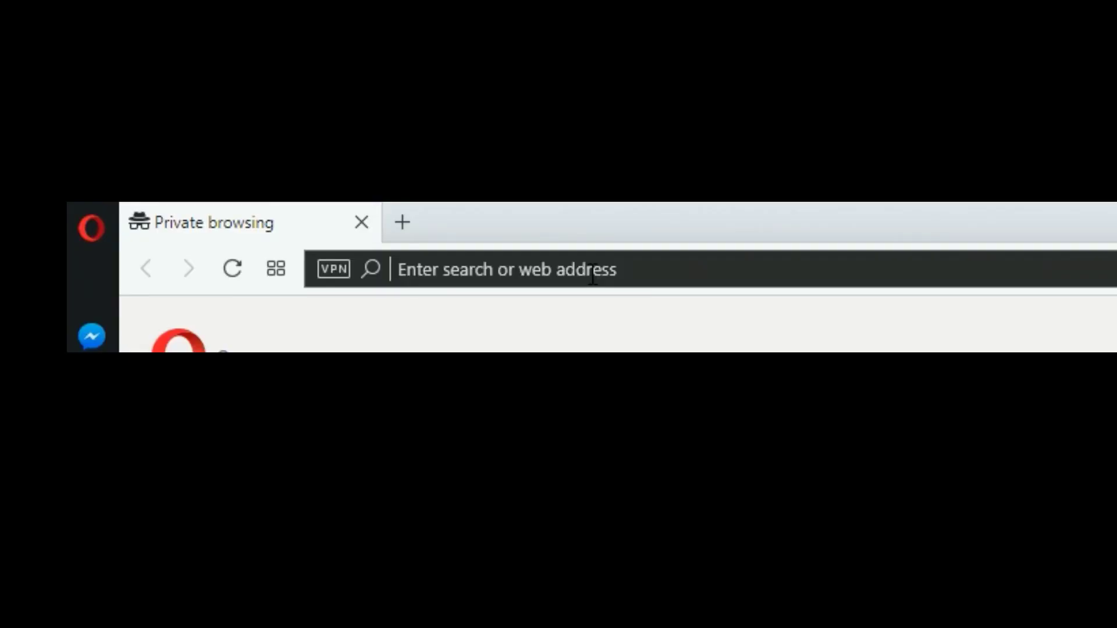
Step: Load the router page at 10.0.0.138 in Opera and enter the admin password
text(10.0.0)
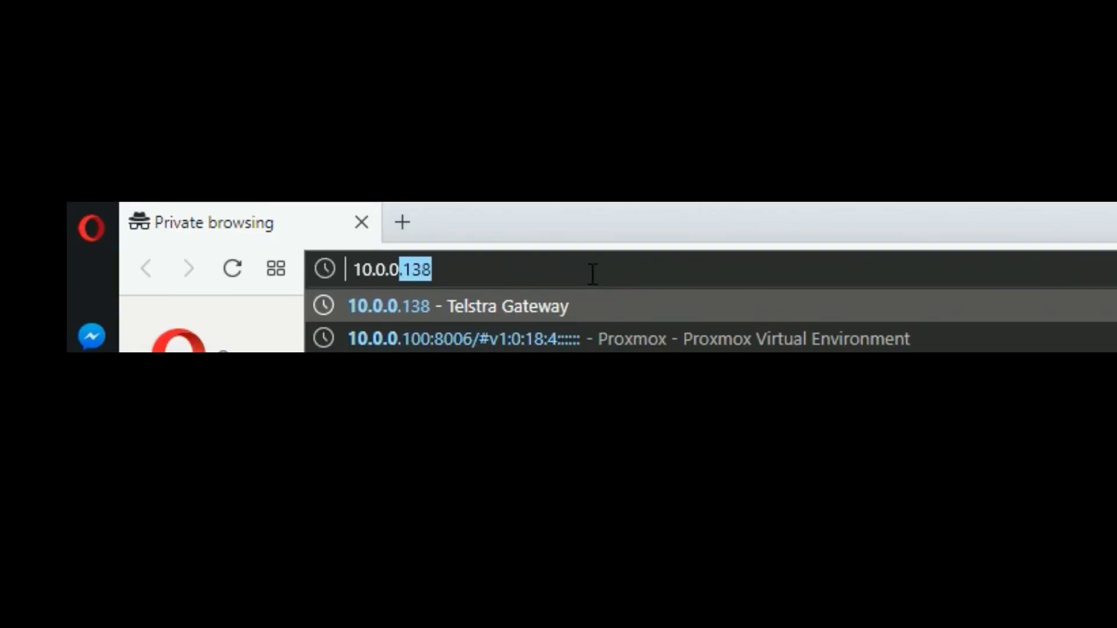
text(.138)
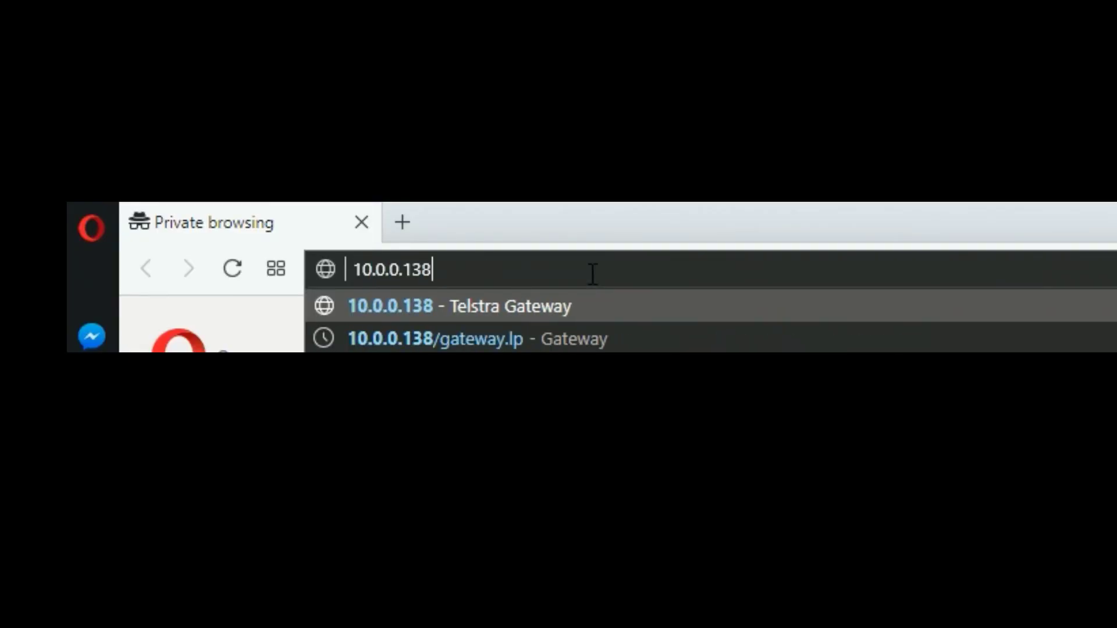
key(Return)
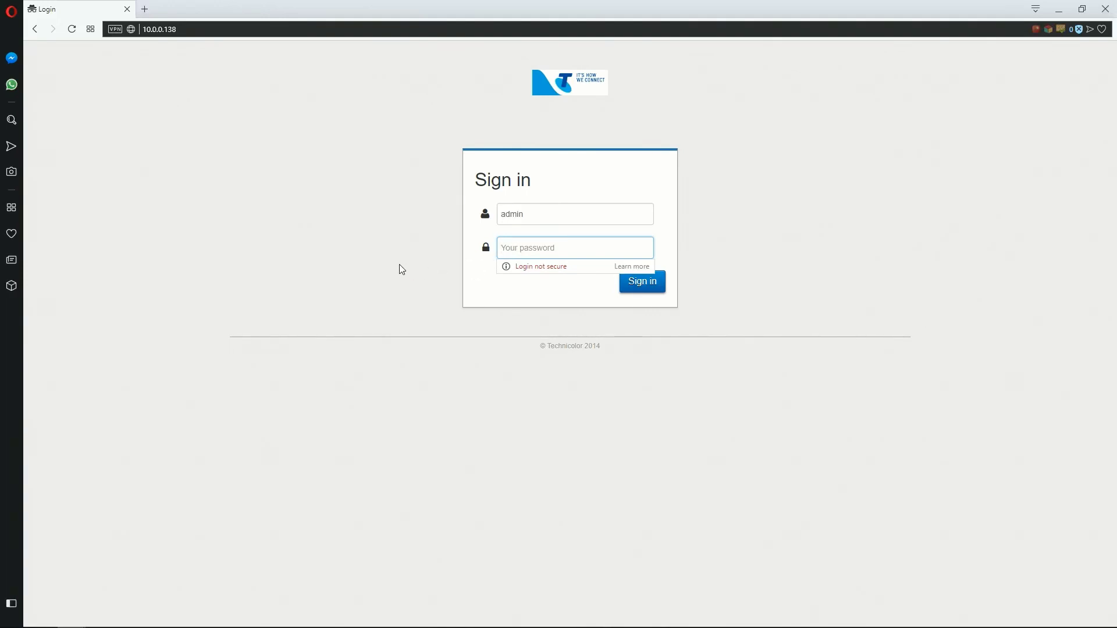
Step: Sign in, then go via Services and Port Forwarding to the Advanced overview dashboard
key(Return)
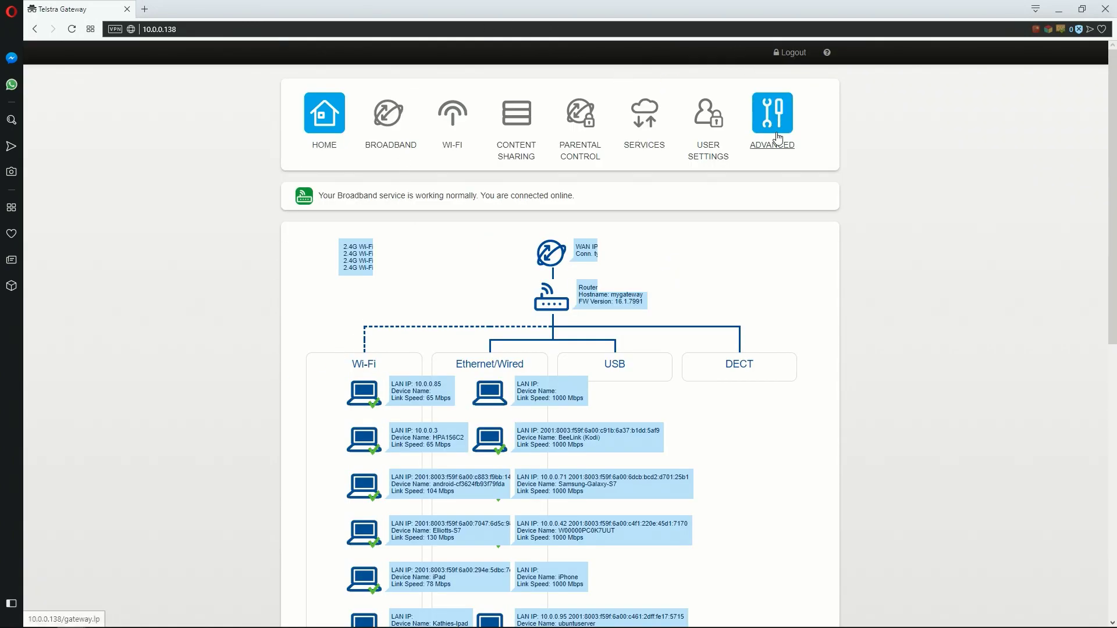
click(645, 134)
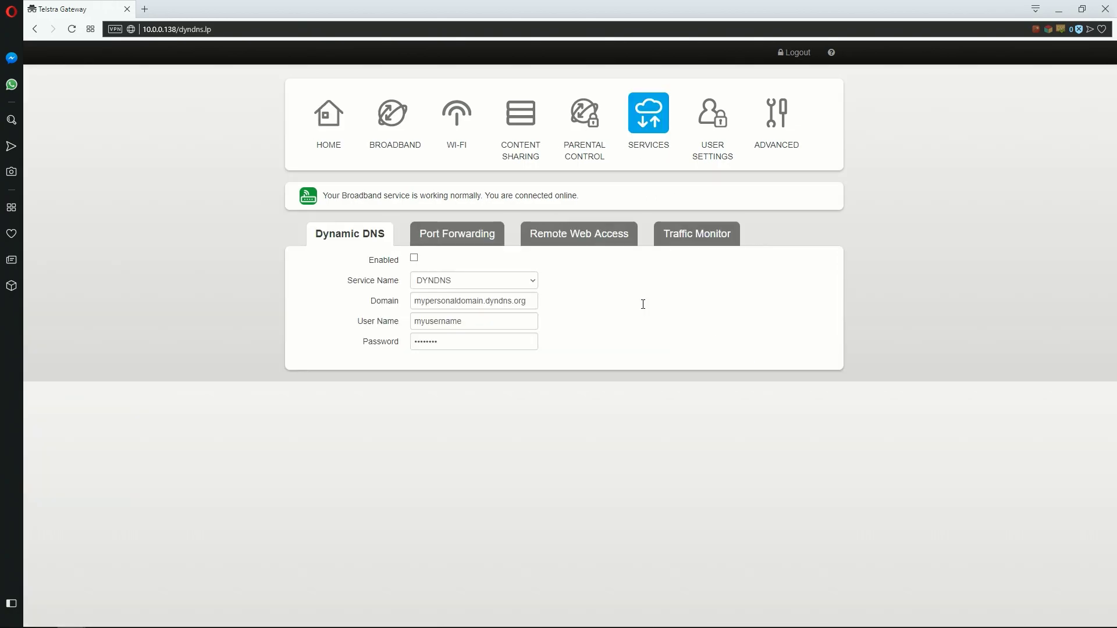
click(481, 242)
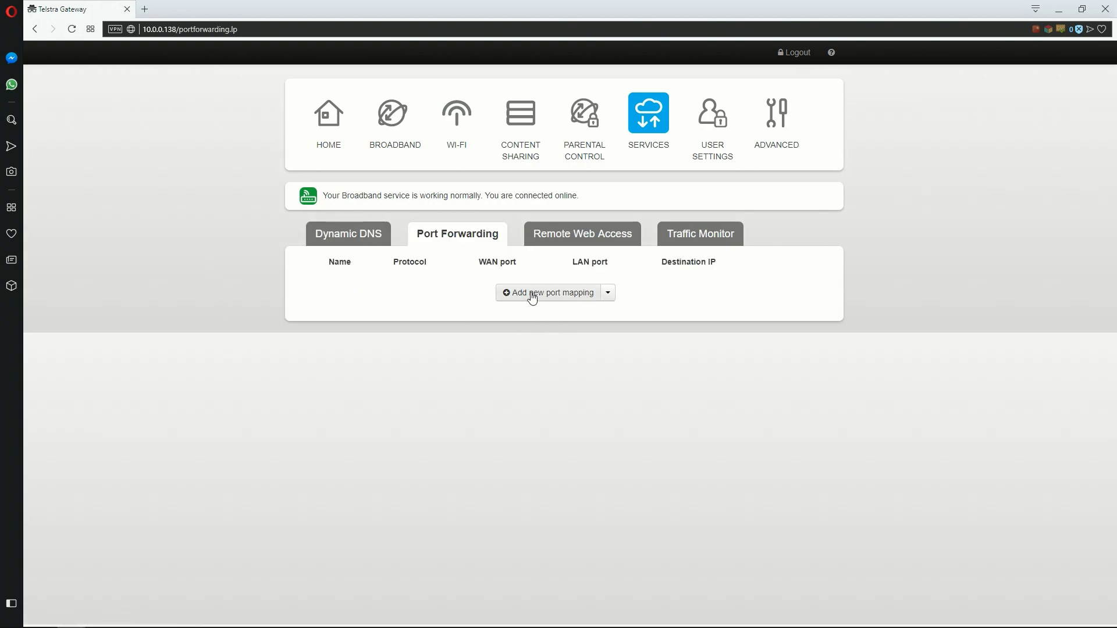
click(777, 120)
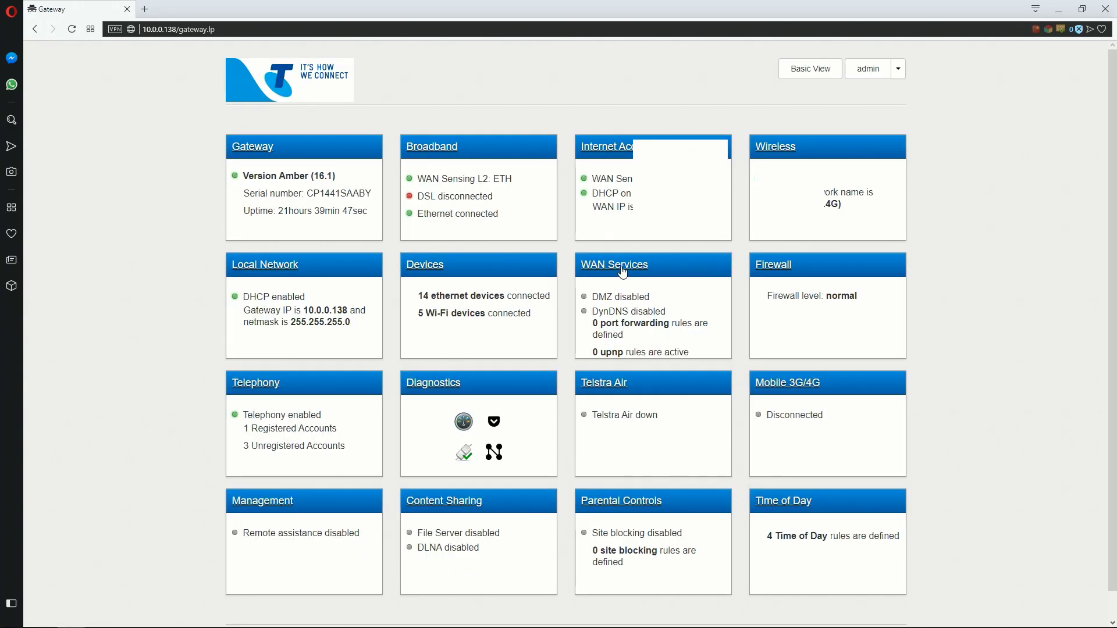
Step: Start a WAN Services port forwarding rule named 'Minecraft Server' with protocol TCP/UDP
click(620, 266)
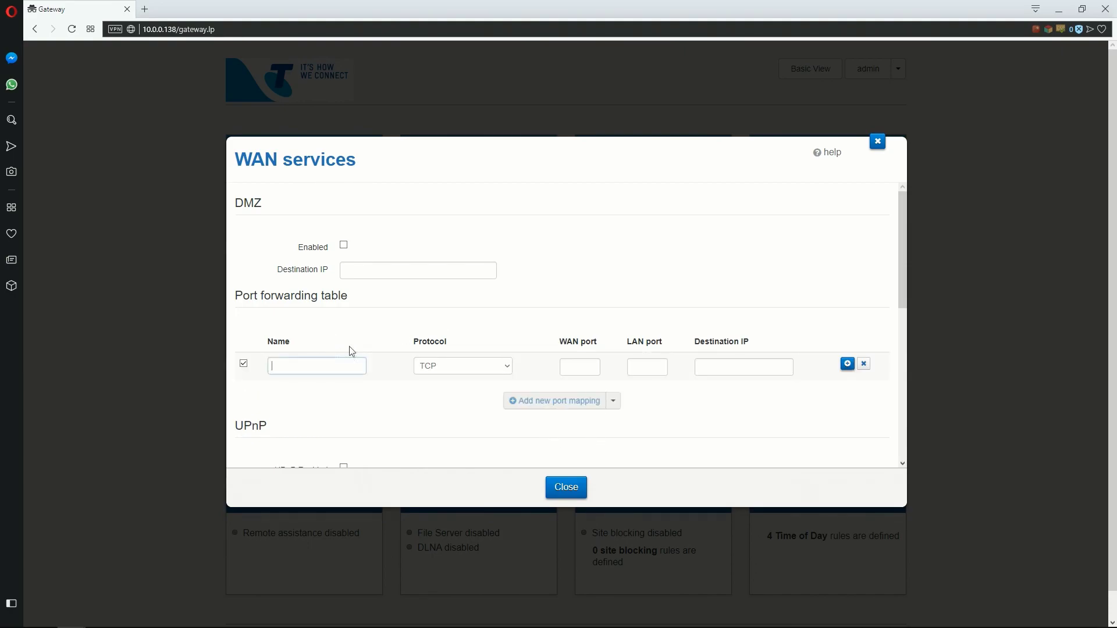
text(Mine)
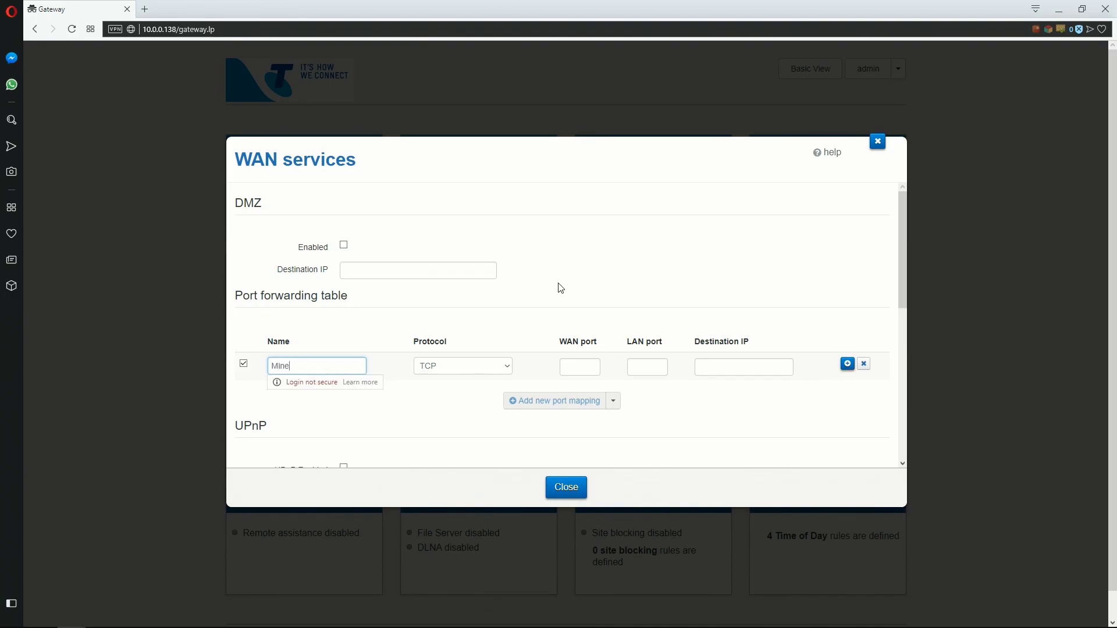
text(craft Server)
click(560, 287)
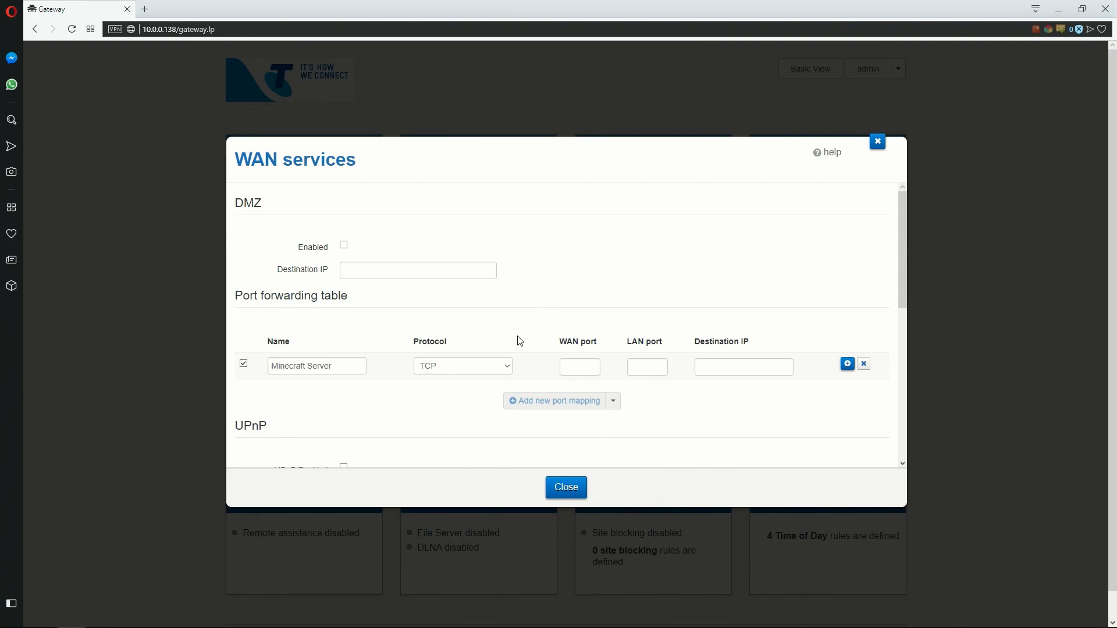
click(505, 367)
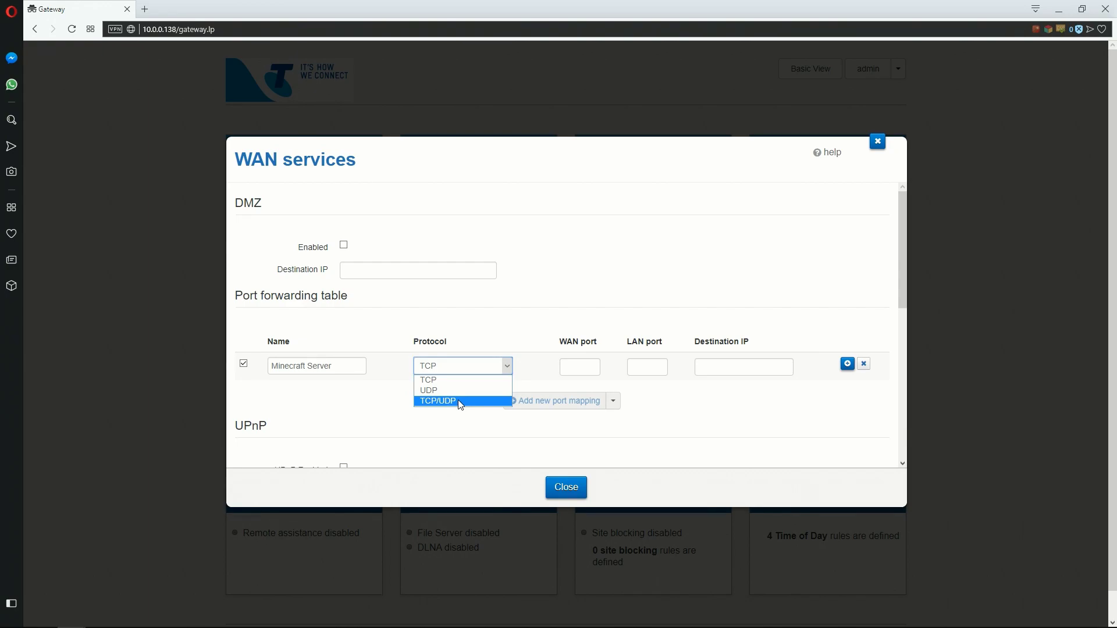
click(459, 403)
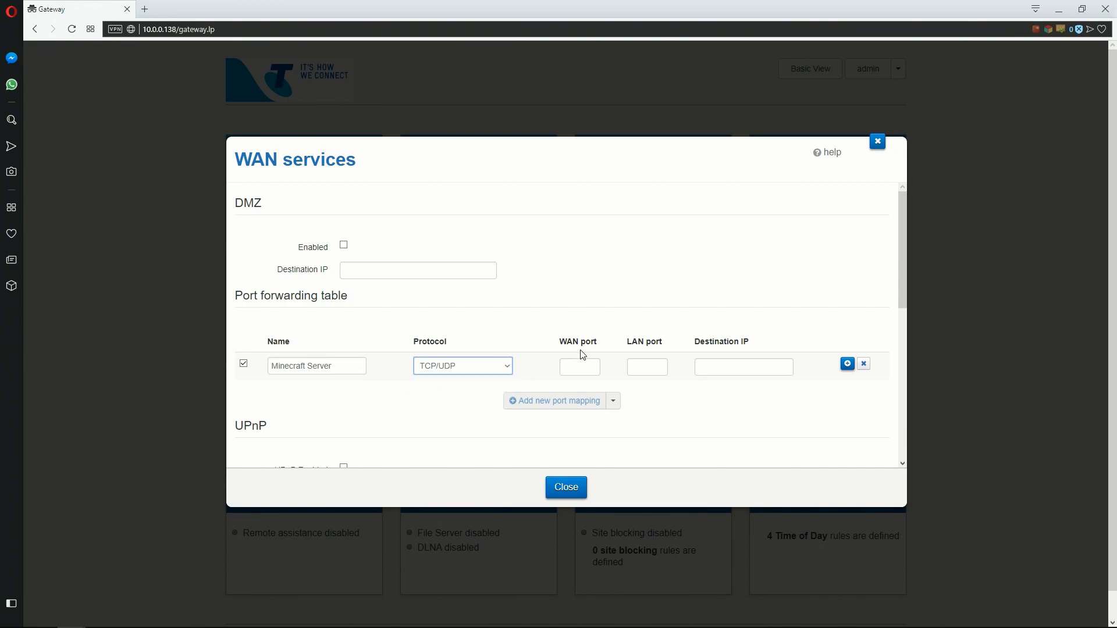
Step: Set the rule's WAN port and LAN port both to 25565
click(580, 365)
text(25565)
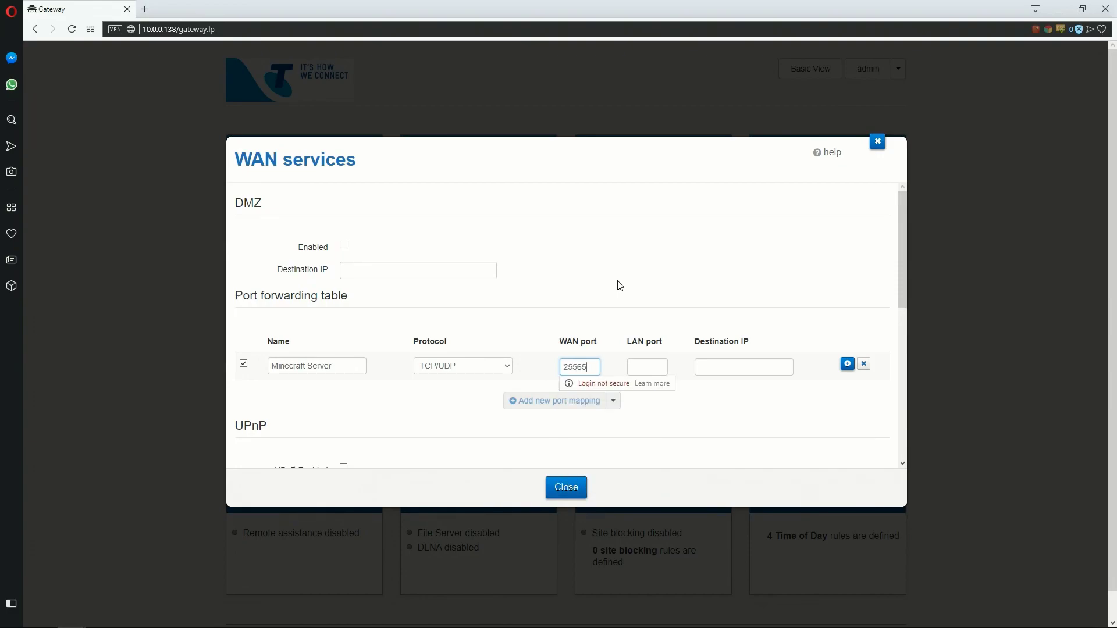
key(Tab)
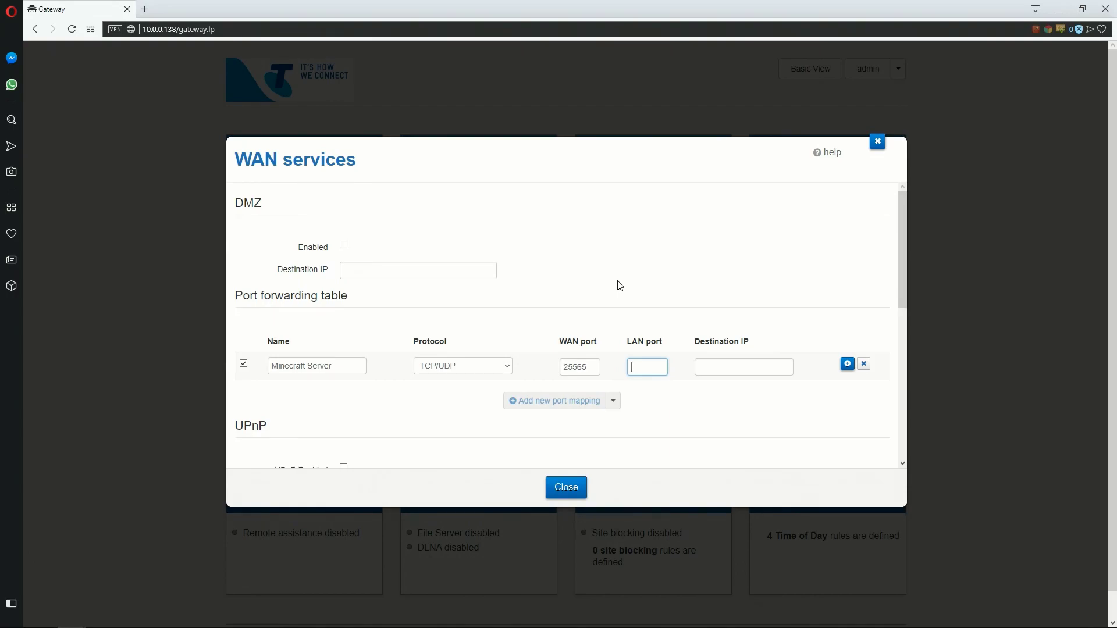
text(25565)
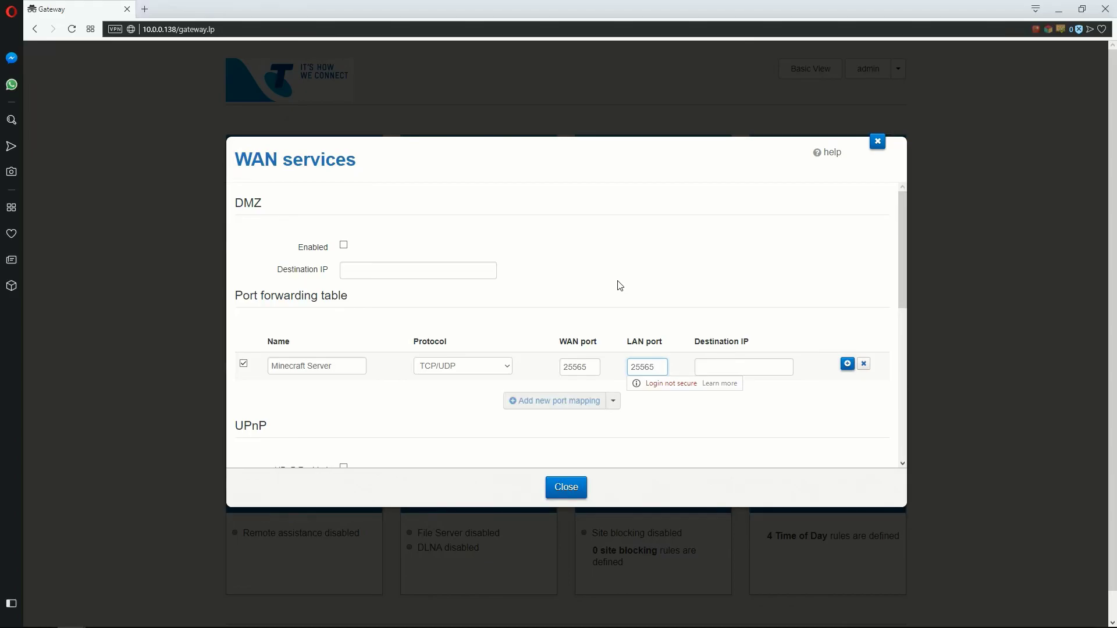
key(Tab)
Step: Read the server address 10.0.0.95 from the ip route output in MobaXterm
key(alt+Tab)
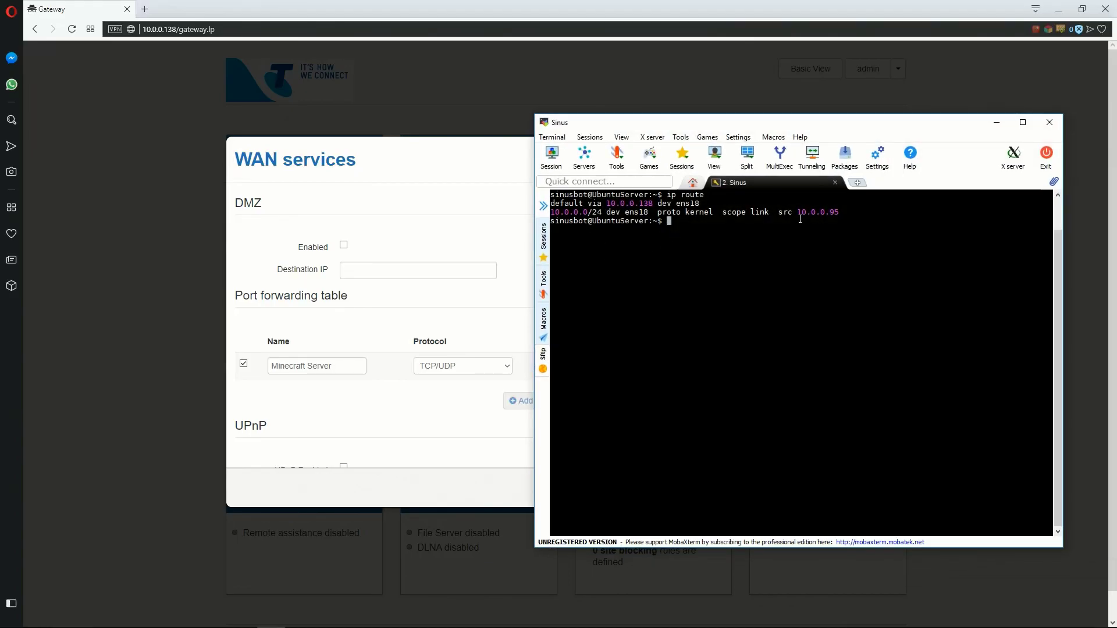
drag(799, 212, 849, 213)
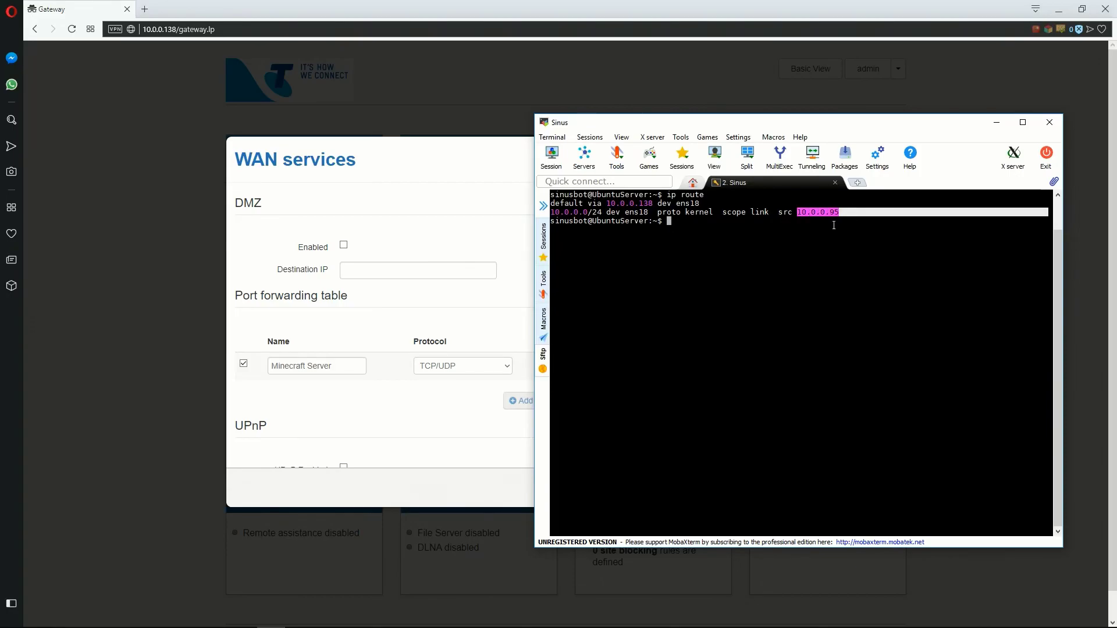
click(838, 221)
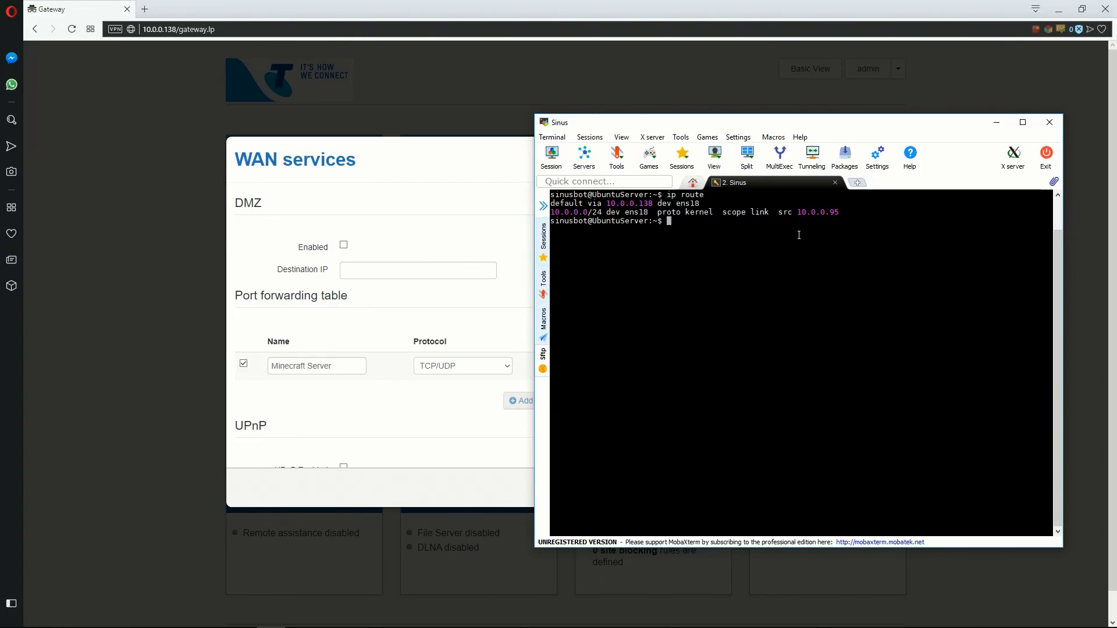
Step: Set the rule's destination IP to 10.0.0.95 and add it to the forwarding table
click(994, 123)
text(10.)
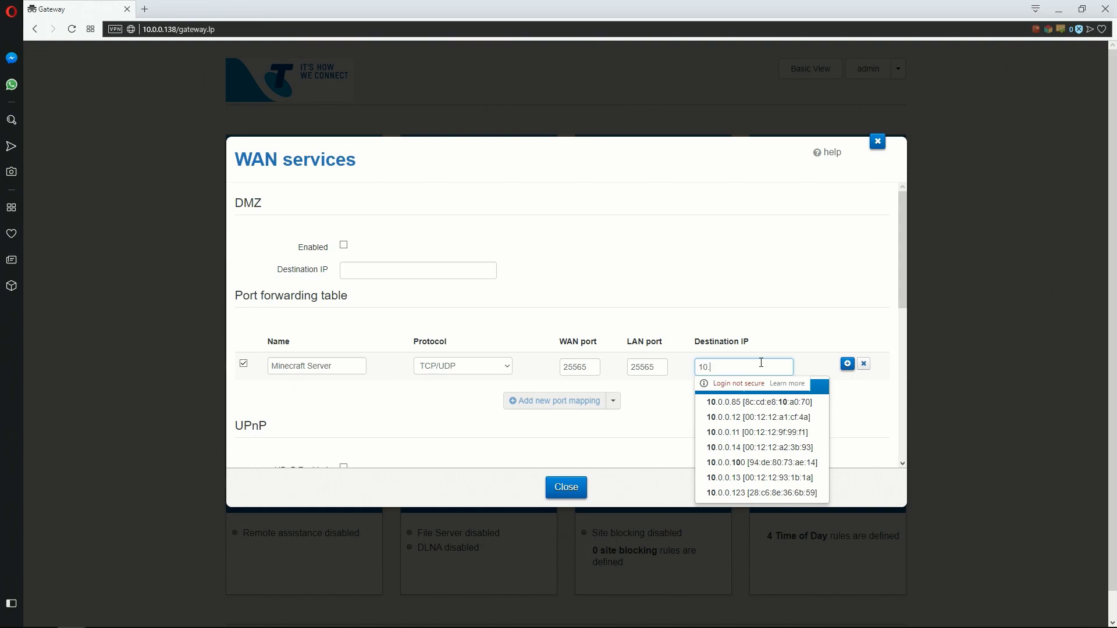
text(0.0.95)
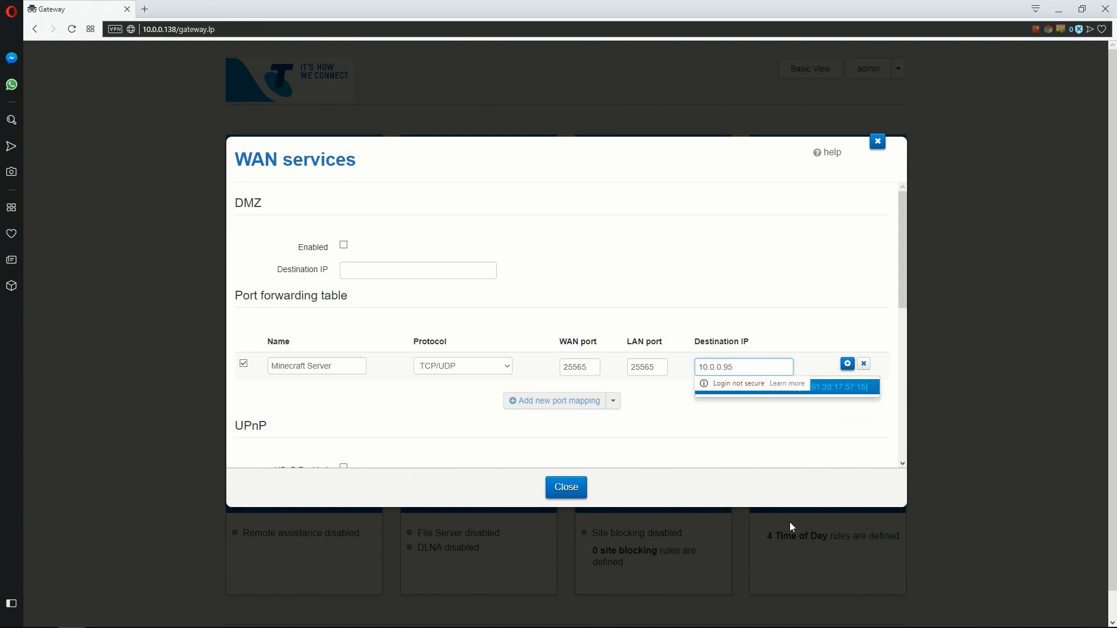
key(Escape)
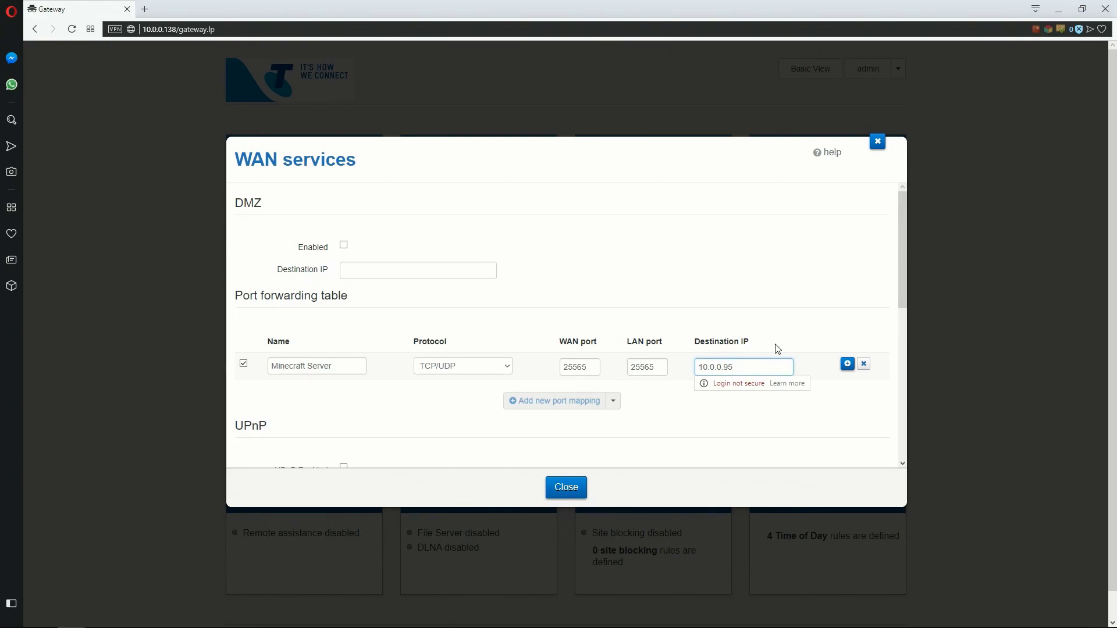
click(847, 363)
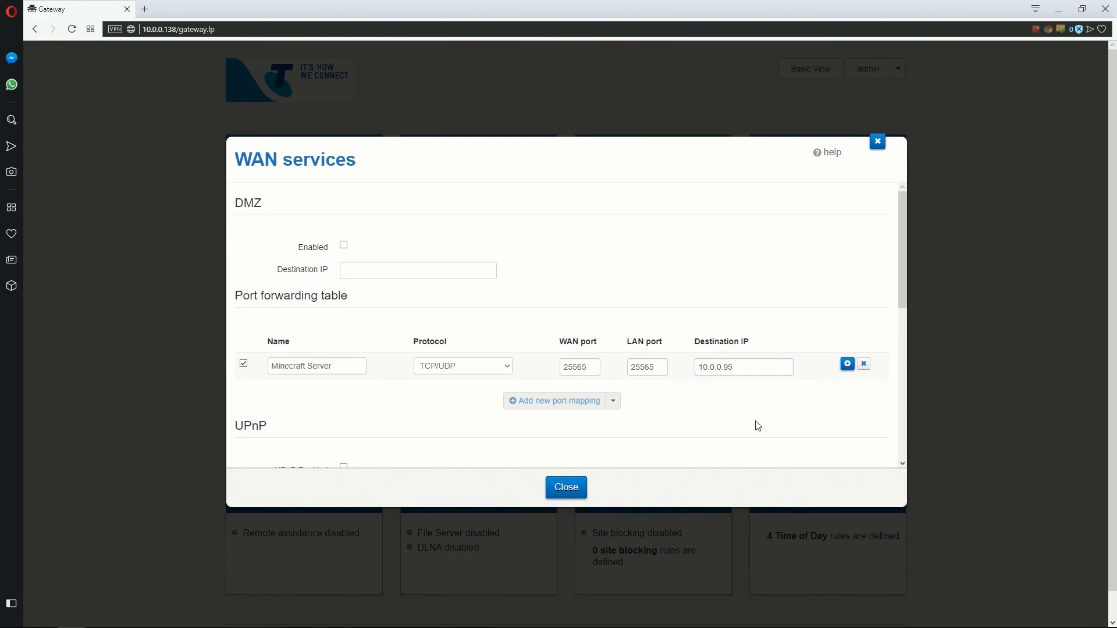
Step: Review the saved Minecraft Server rule in the port forwarding table
scroll(758, 426, down, 3)
scroll(642, 400, up, 1)
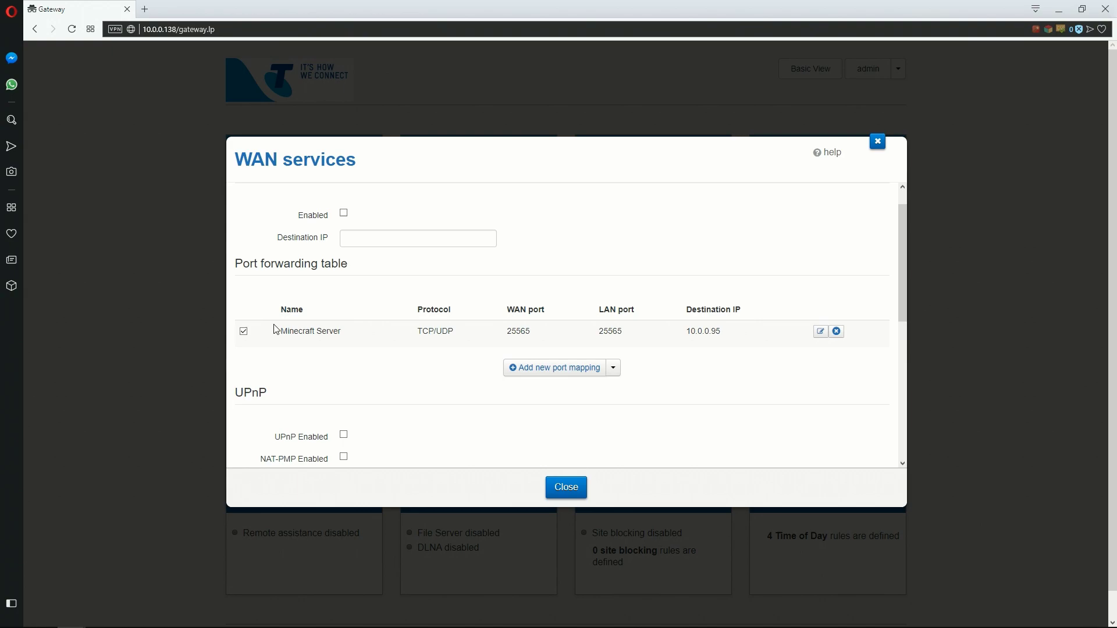
scroll(582, 402, up, 2)
drag(354, 341, 716, 331)
click(734, 351)
Step: Open canyouseeme.org in a new browser tab
click(145, 9)
text(canyousee)
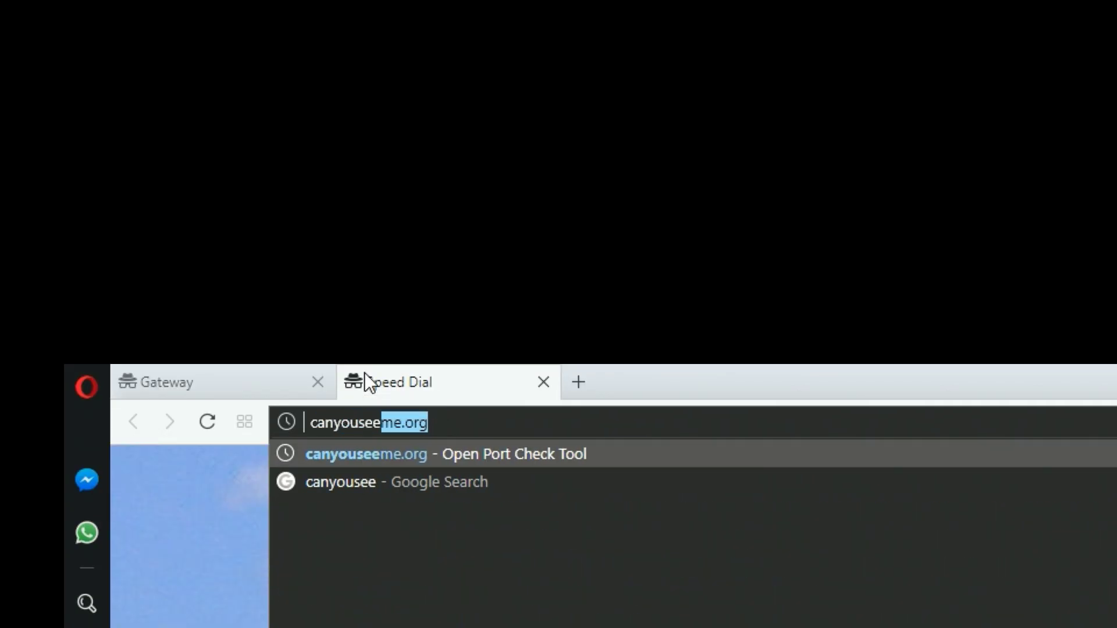
key(Return)
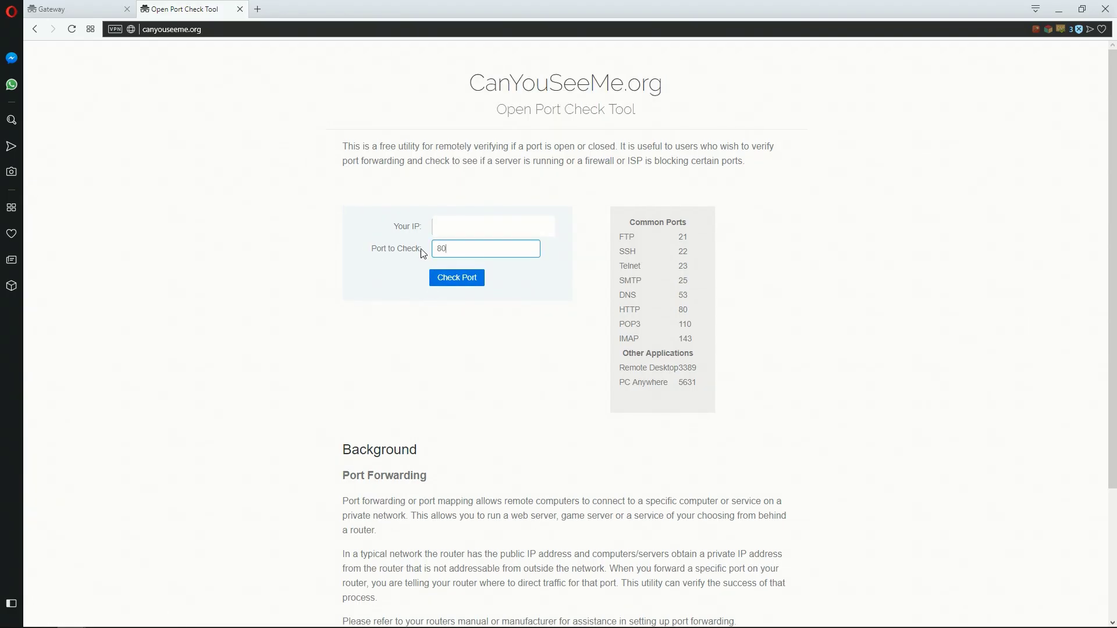
Step: Check port 25565 on canyouseeme.org and highlight the success message
text(25565)
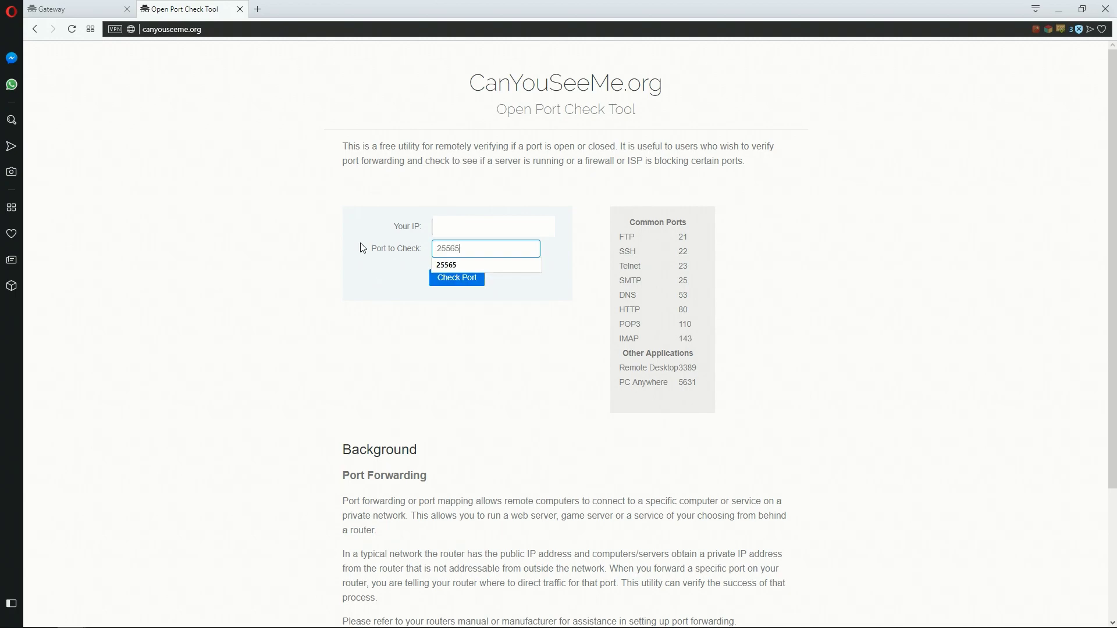
click(465, 263)
click(448, 227)
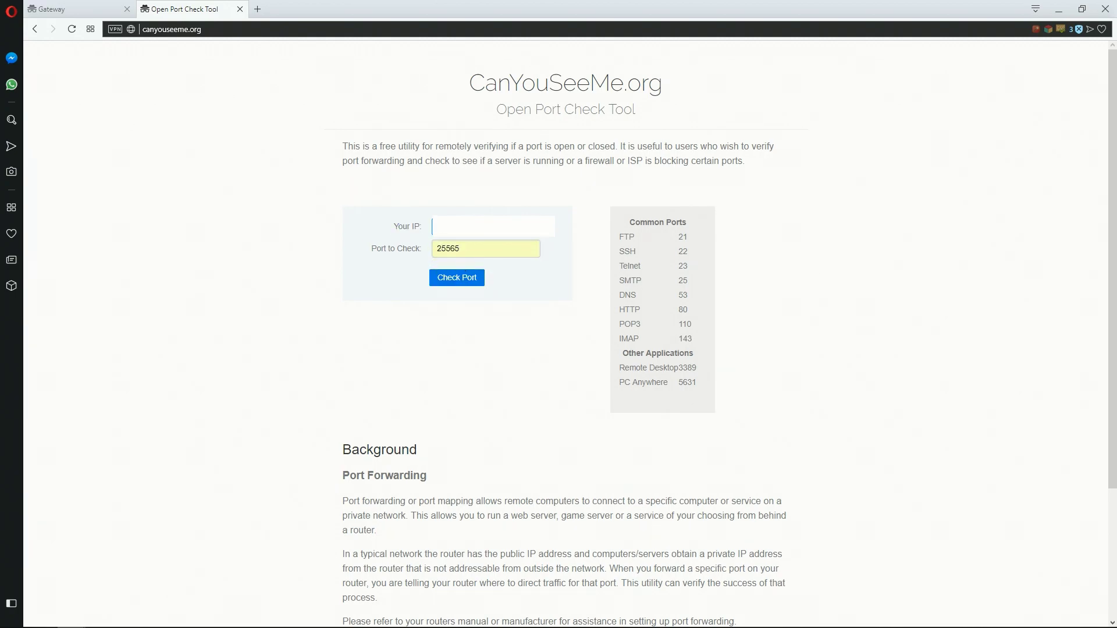
click(502, 249)
key(shift+Tab)
click(459, 279)
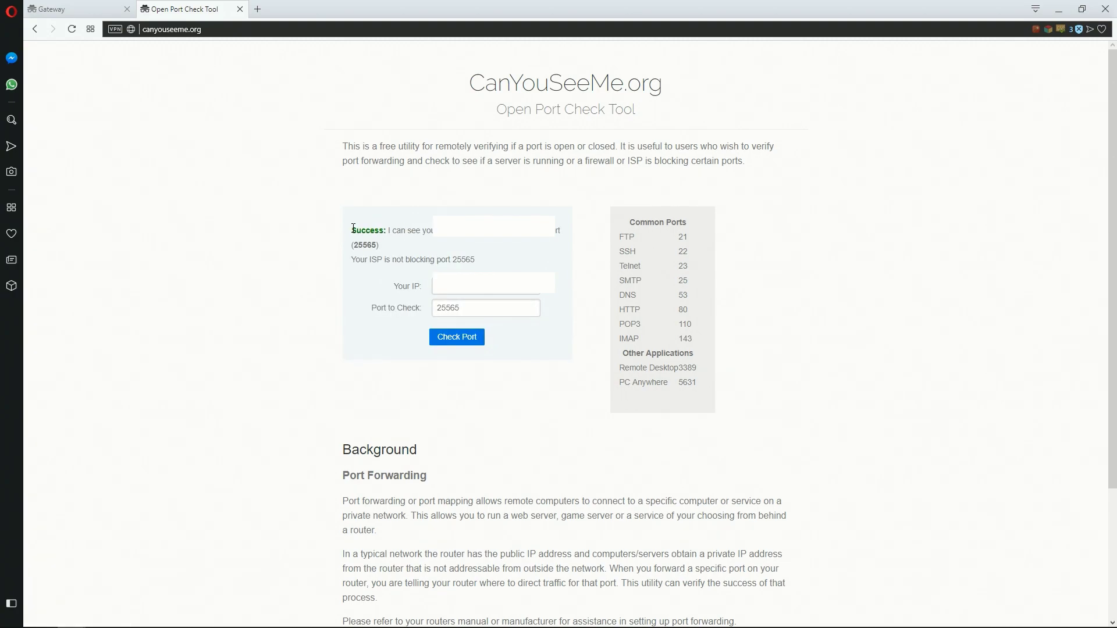
mouse_move(351, 230)
mouse_down()
mouse_move(423, 229)
mouse_move(378, 244)
mouse_up()
click(384, 255)
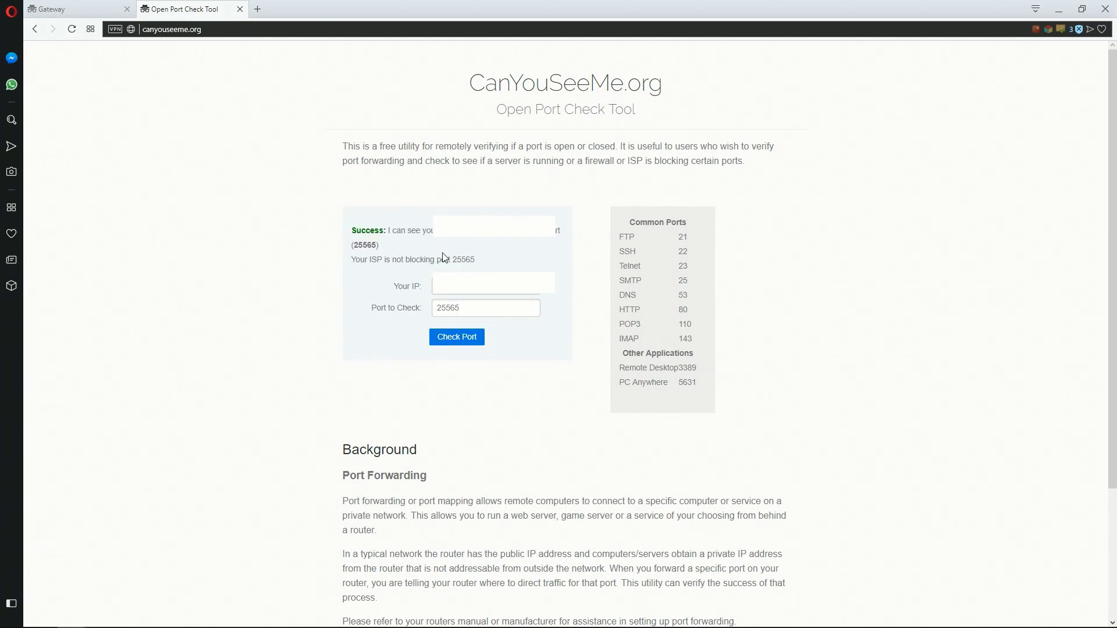